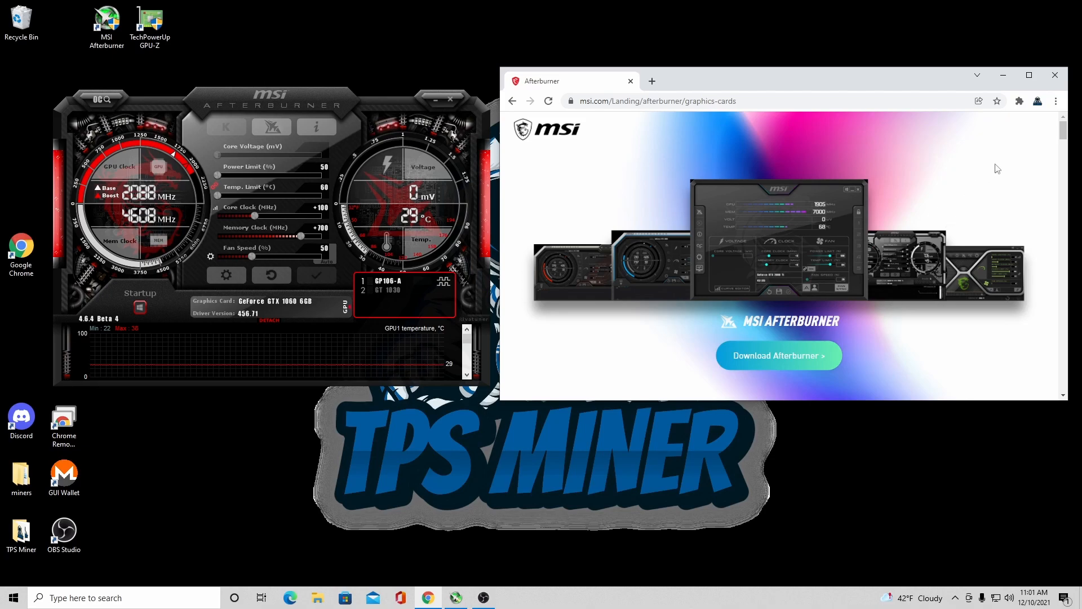
Step: Minimize the MSI web page and reposition the Afterburner window on the desktop
{"action": "left_click", "coordinate": [1003, 75]}
{"action": "left_click_drag", "start_coordinate": [305, 101], "coordinate": [403, 94]}
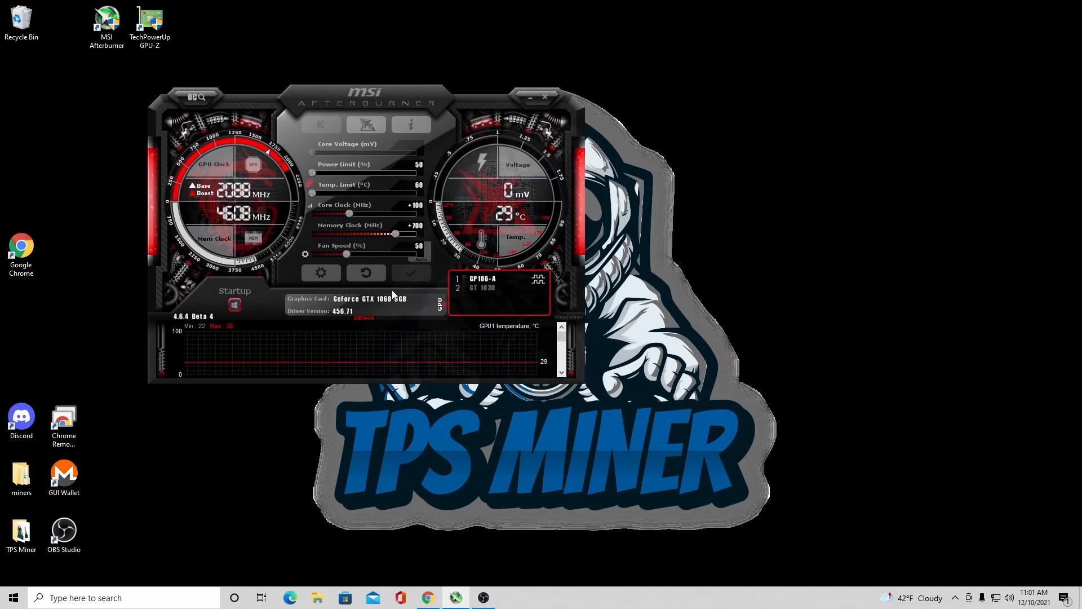
{"action": "mouse_move", "coordinate": [401, 301]}
{"action": "left_click_drag", "start_coordinate": [411, 89], "coordinate": [404, 97]}
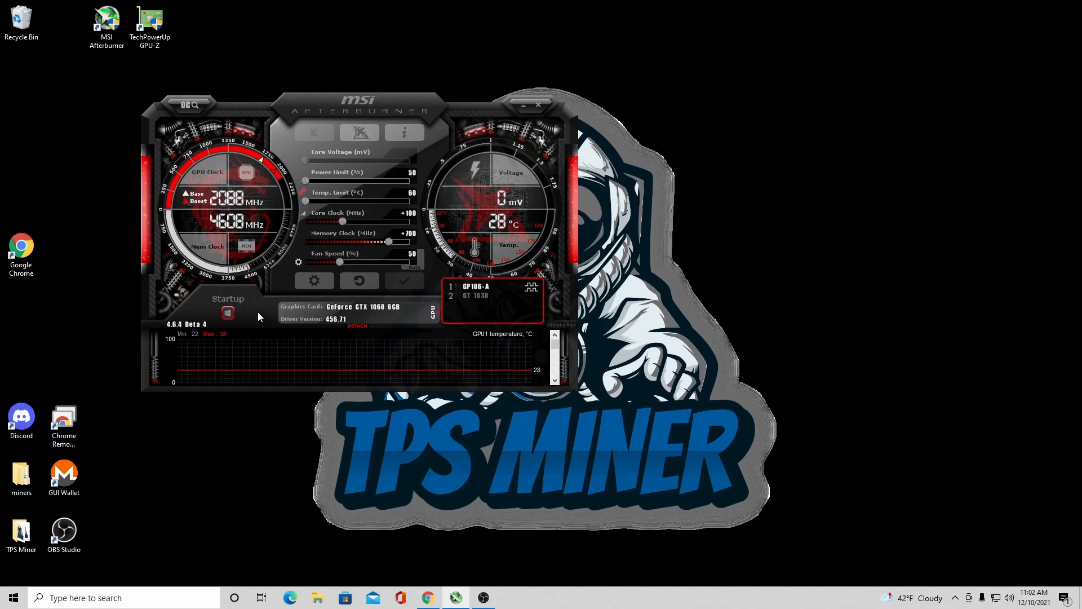
Step: Open the Afterburner properties and examine the General and User Interface settings beside the main window
{"action": "left_click", "coordinate": [316, 283]}
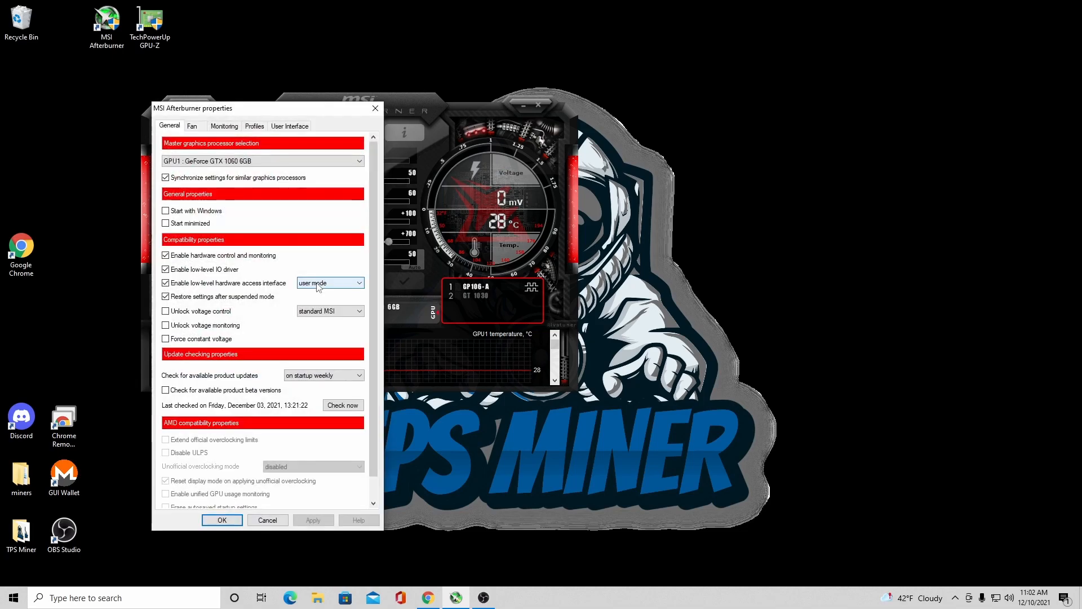
{"action": "left_click_drag", "start_coordinate": [278, 112], "coordinate": [736, 42]}
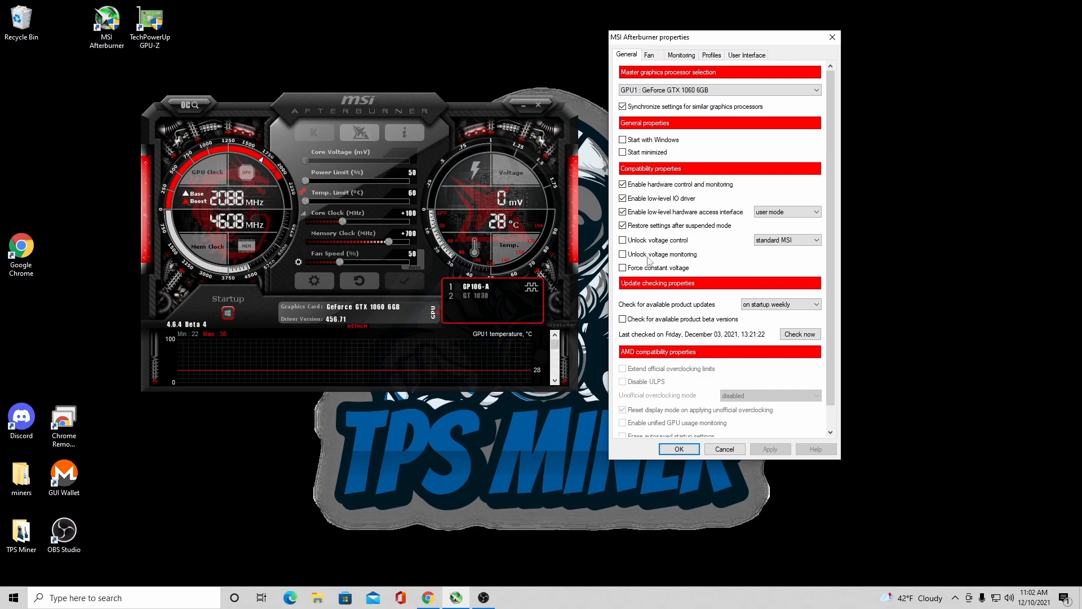
{"action": "left_click", "coordinate": [748, 55]}
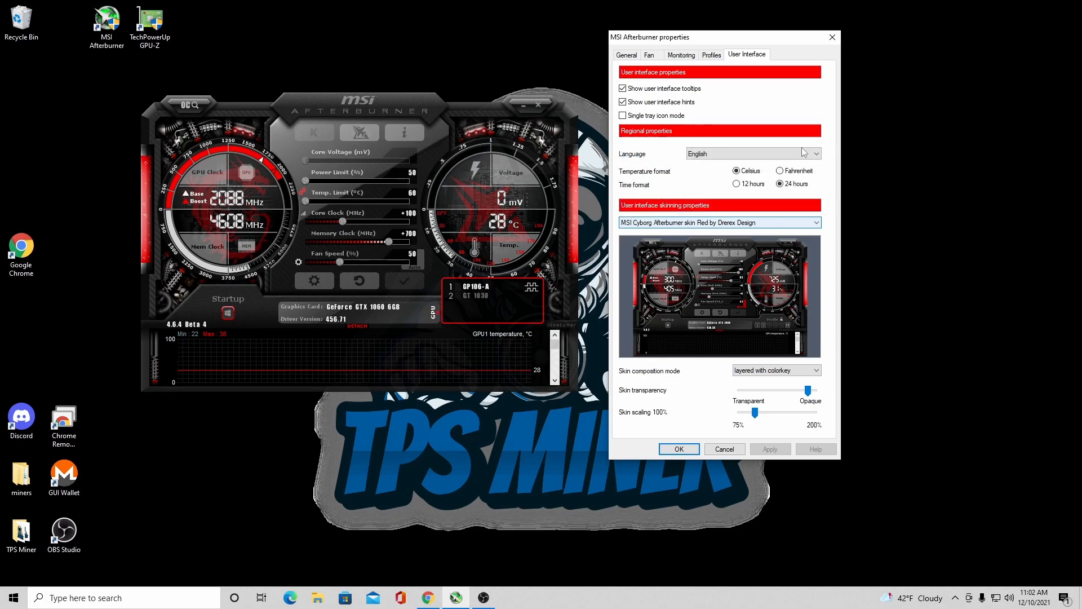
{"action": "left_click_drag", "start_coordinate": [767, 39], "coordinate": [787, 44]}
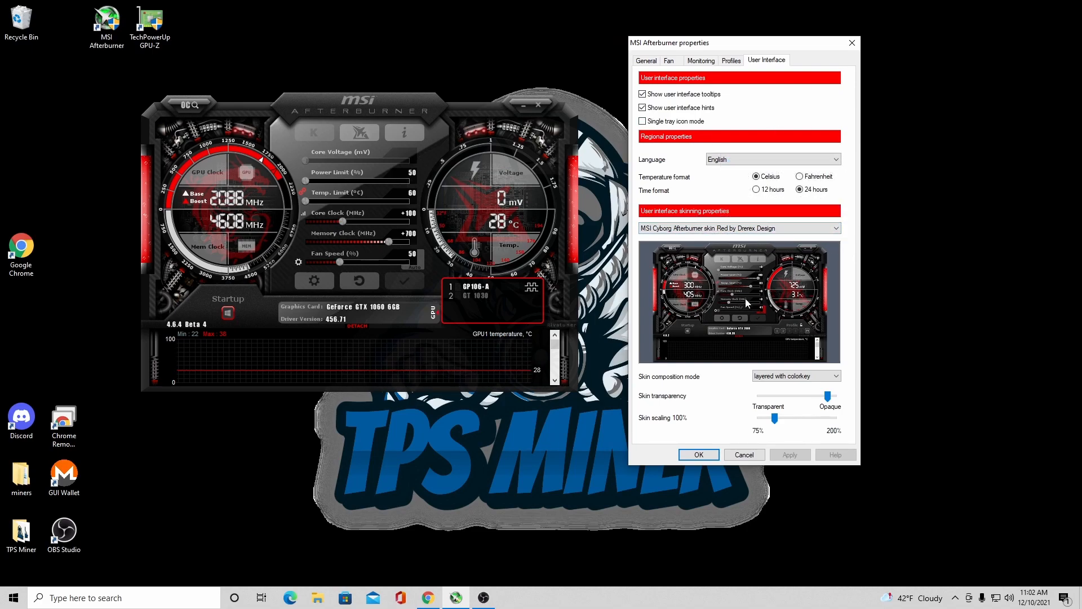
Step: Preview the MSI Ampere skin, reselect MSI Cyborg Afterburner skin Red by Drerex Design, and close the properties
{"action": "left_click", "coordinate": [821, 230]}
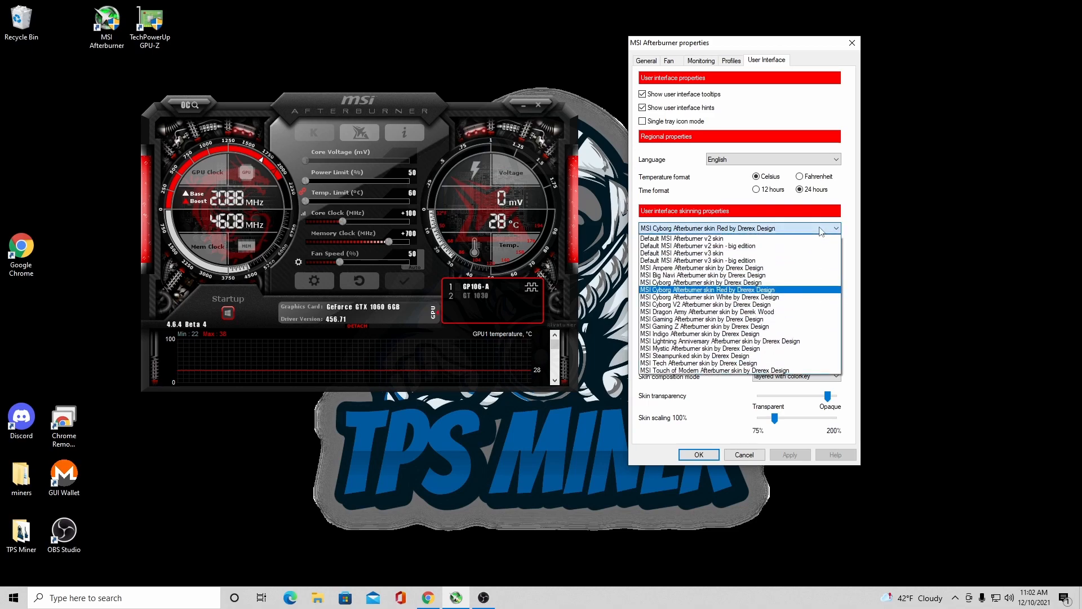
{"action": "left_click", "coordinate": [728, 268]}
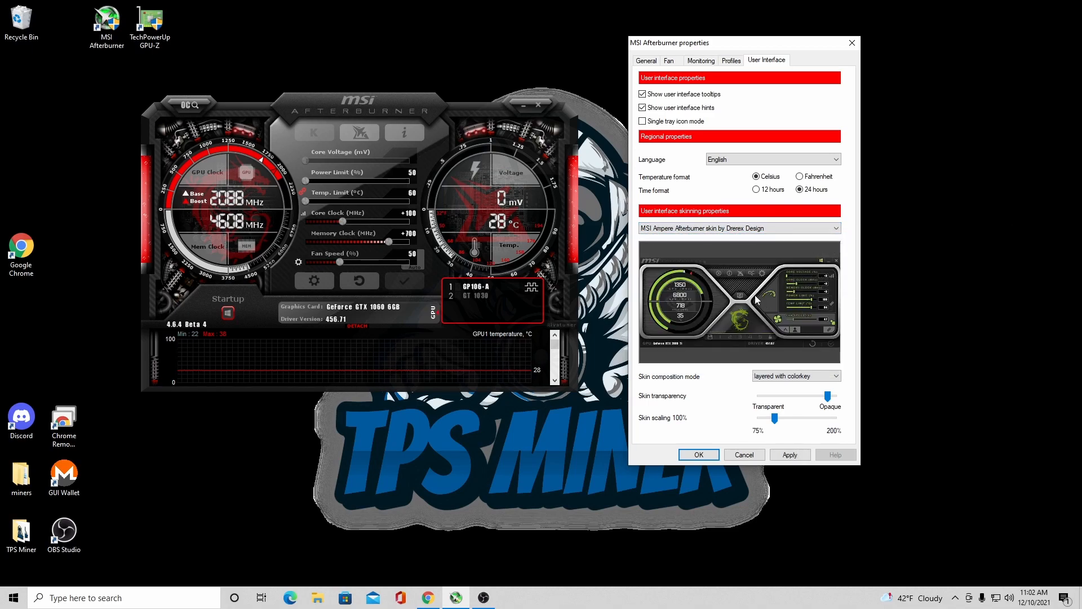
{"action": "left_click", "coordinate": [734, 230]}
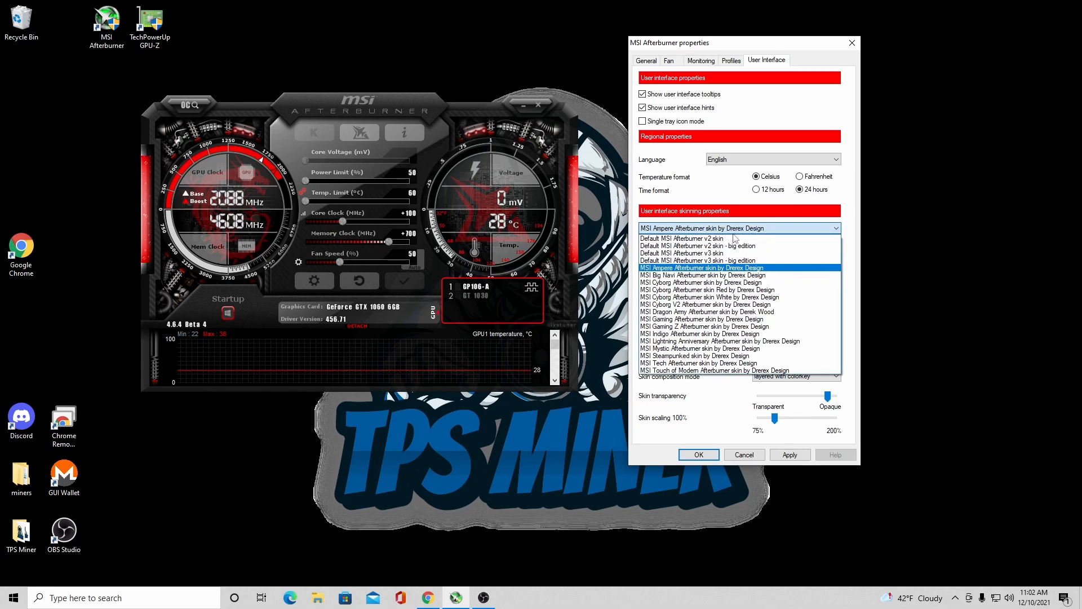
{"action": "left_click", "coordinate": [777, 290]}
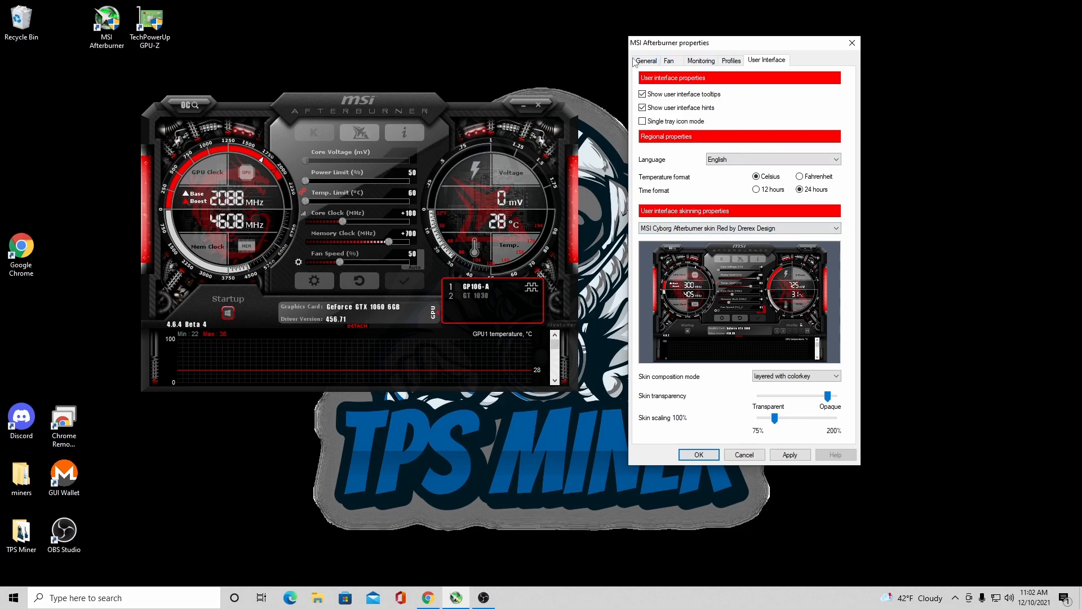
{"action": "left_click", "coordinate": [851, 43]}
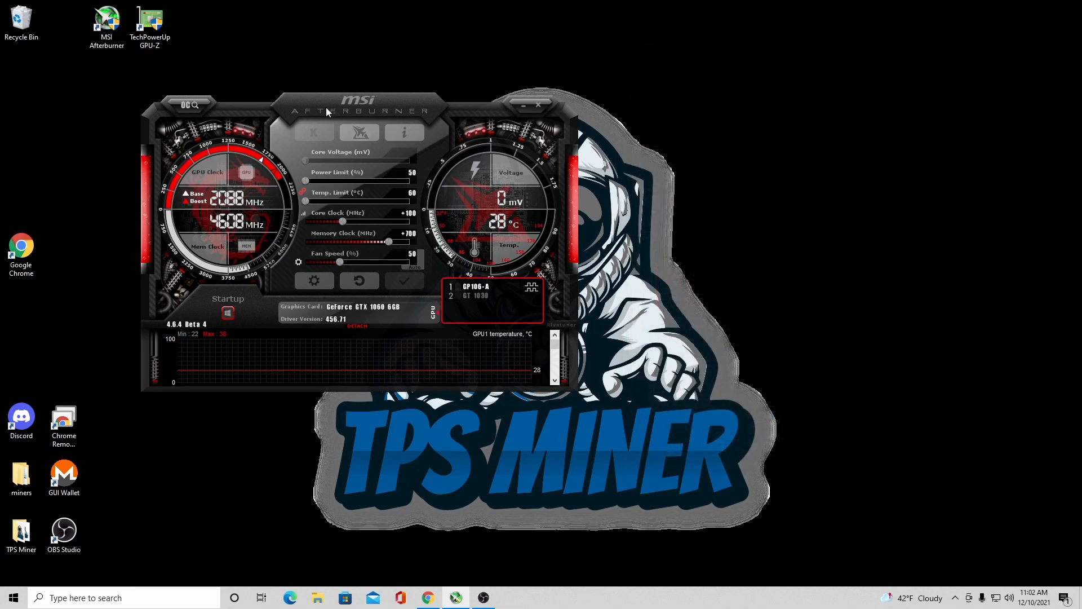
{"action": "left_click_drag", "start_coordinate": [397, 100], "coordinate": [525, 98]}
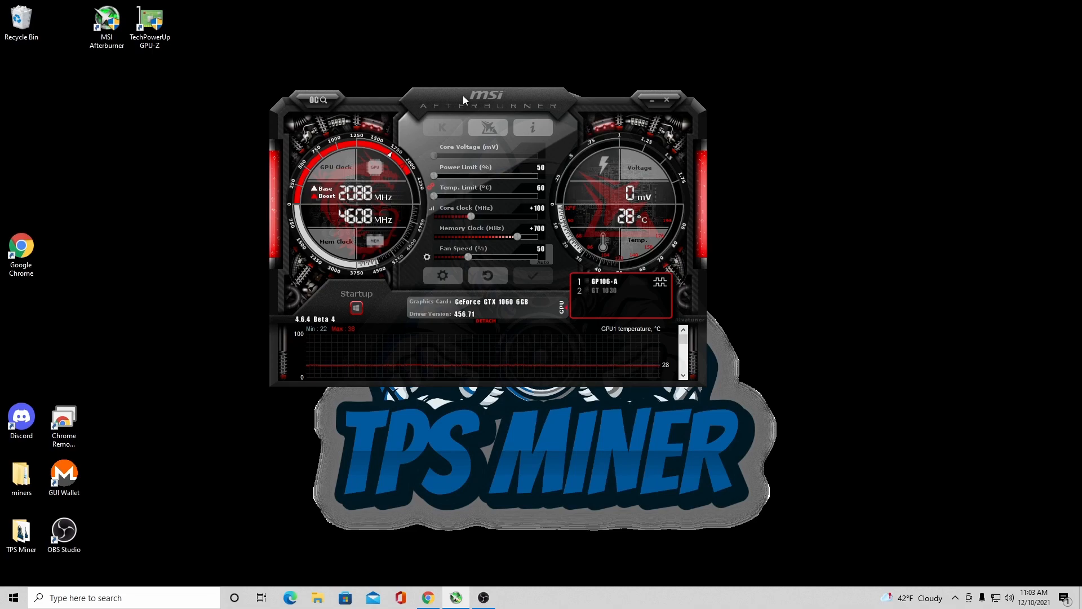
{"action": "left_click_drag", "start_coordinate": [462, 96], "coordinate": [459, 53]}
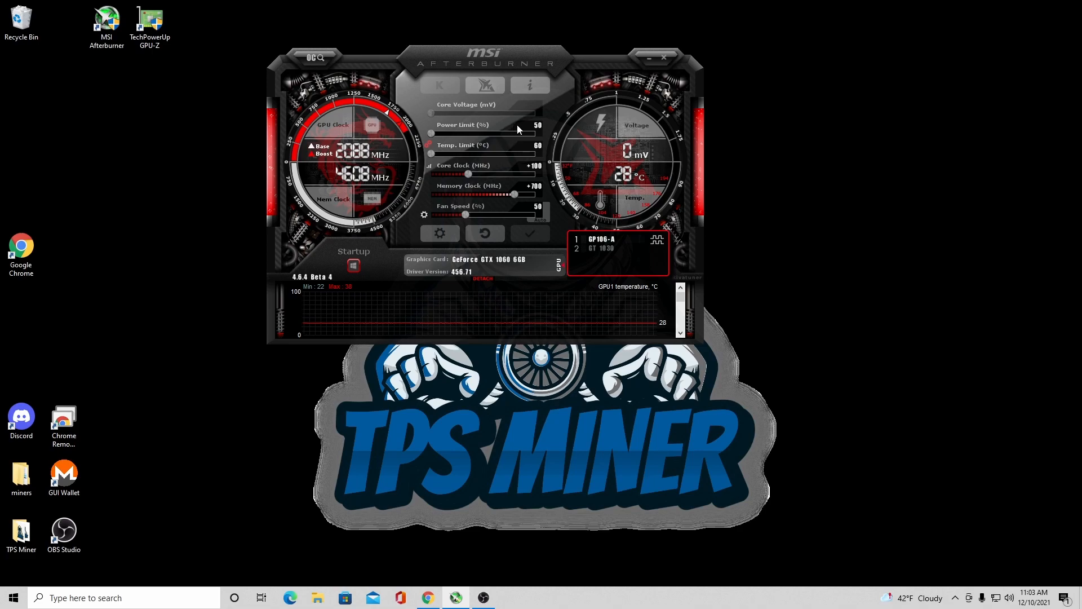
{"action": "mouse_move", "coordinate": [539, 132]}
{"action": "mouse_move", "coordinate": [541, 131]}
{"action": "mouse_move", "coordinate": [476, 125]}
{"action": "left_click_drag", "start_coordinate": [518, 51], "coordinate": [530, 44]}
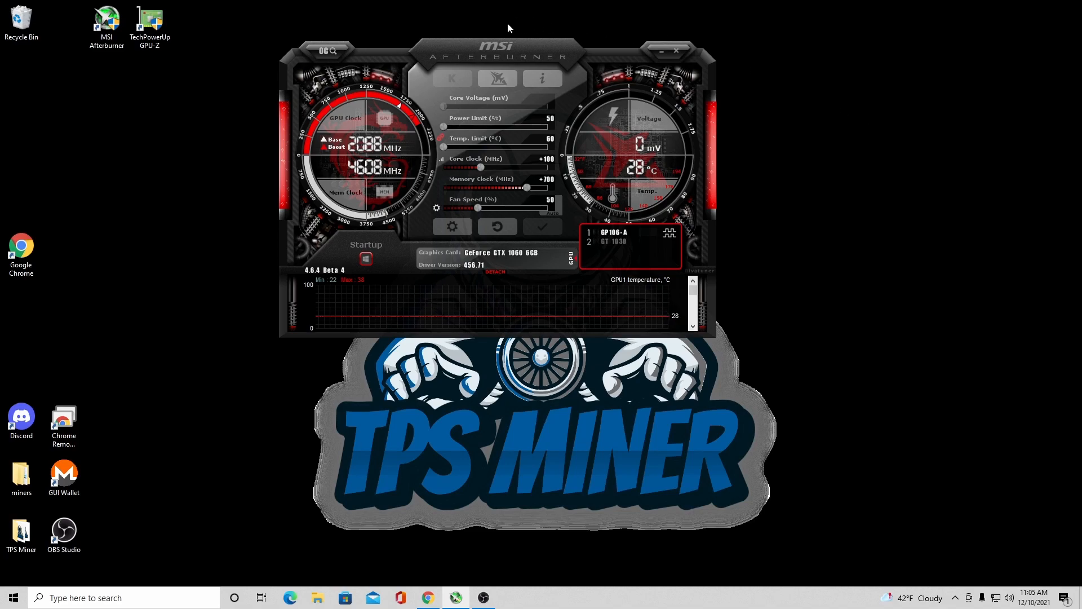
{"action": "left_click_drag", "start_coordinate": [529, 52], "coordinate": [562, 51]}
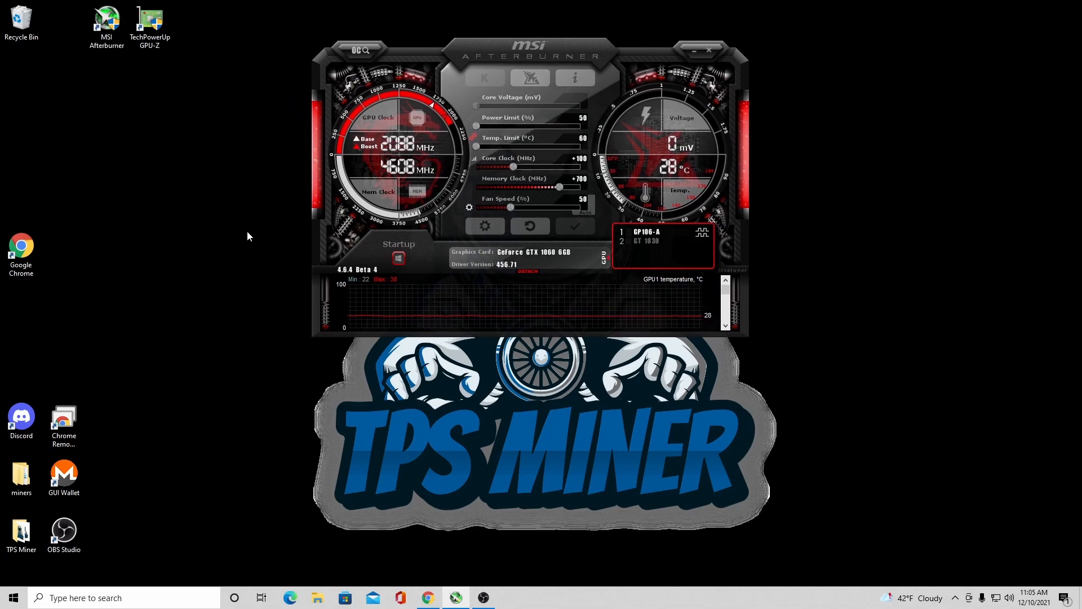
Step: Run ETH-ethermine.bat from the miners folder's t-rex-0.24.7-win as administrator and arrange its console beside Afterburner
{"action": "double_click", "coordinate": [20, 477]}
{"action": "double_click", "coordinate": [239, 344]}
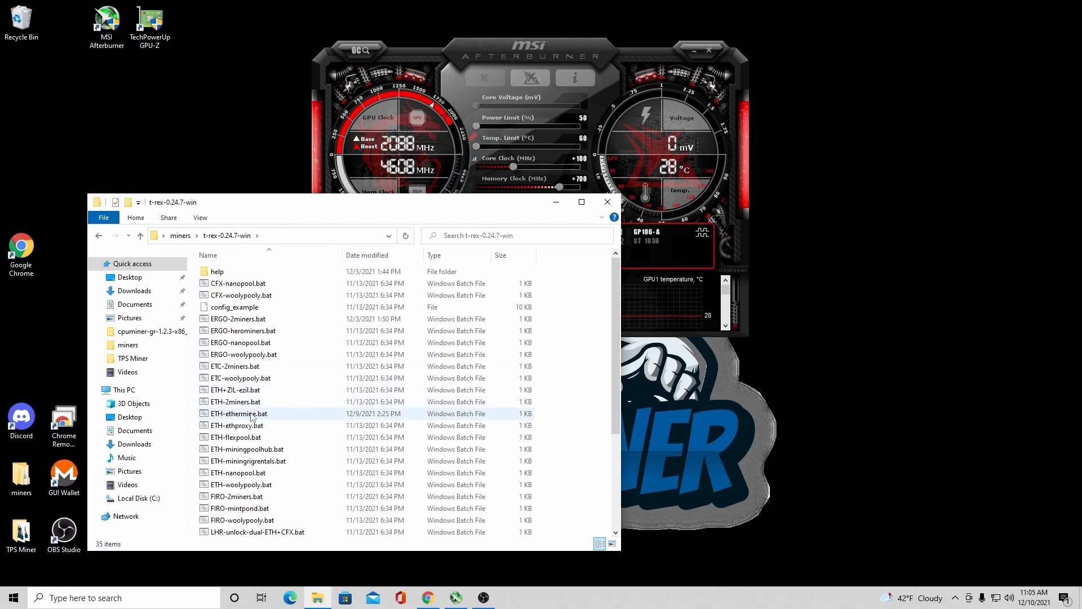
{"action": "right_click", "coordinate": [252, 417]}
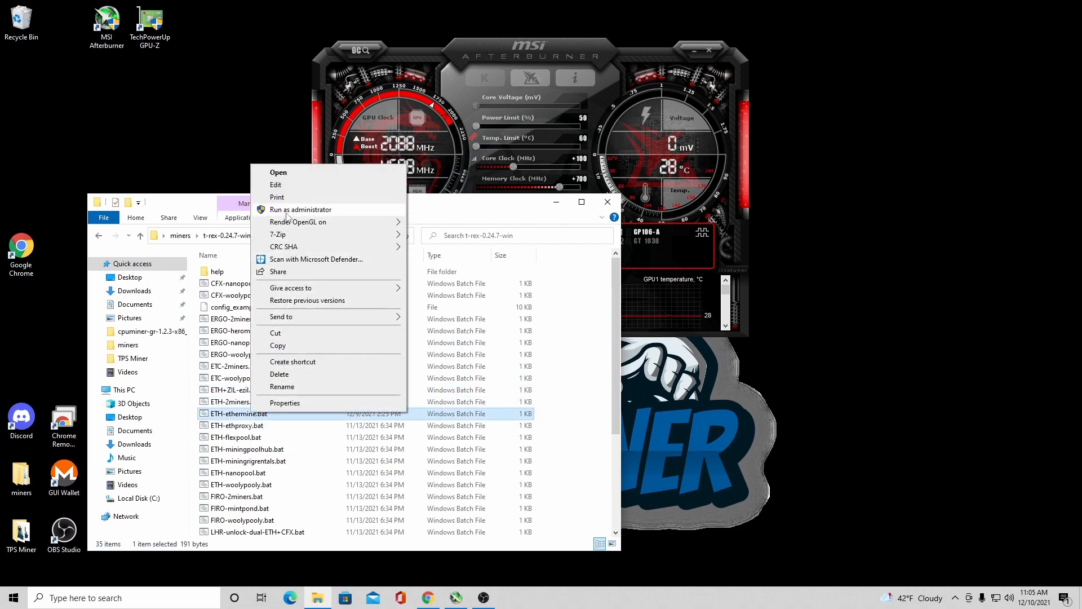
{"action": "left_click", "coordinate": [287, 212]}
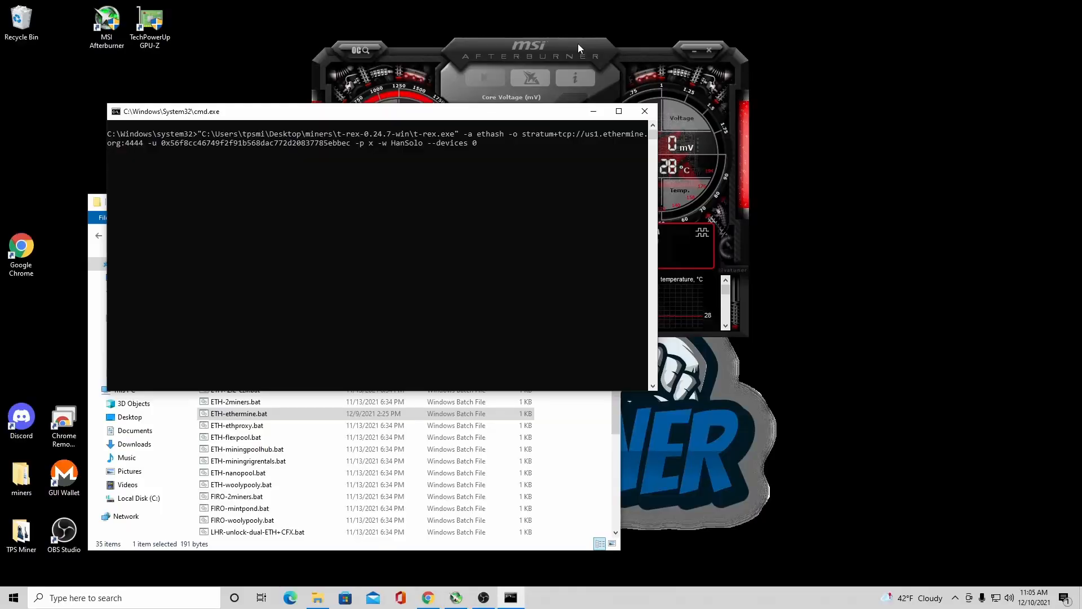
{"action": "left_click_drag", "start_coordinate": [578, 42], "coordinate": [891, 35]}
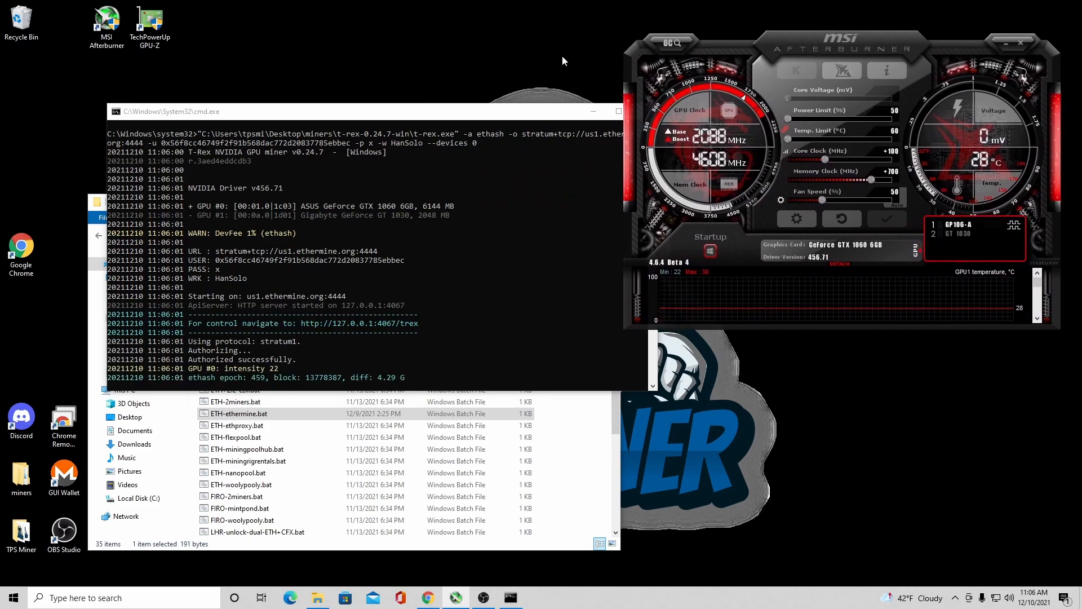
{"action": "left_click", "coordinate": [451, 116]}
{"action": "left_click_drag", "start_coordinate": [451, 116], "coordinate": [396, 97]}
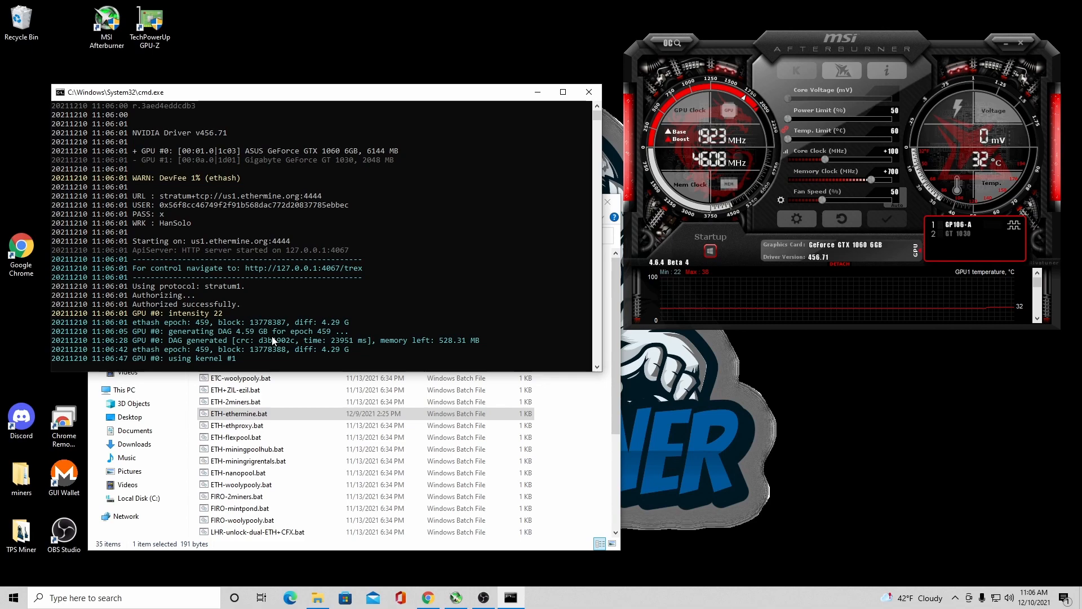
Step: Stop the miner by closing its console, minimize the t-rex folder window, and bring Afterburner back to the middle of the desktop
{"action": "left_click", "coordinate": [589, 92]}
{"action": "left_click_drag", "start_coordinate": [516, 202], "coordinate": [496, 183]}
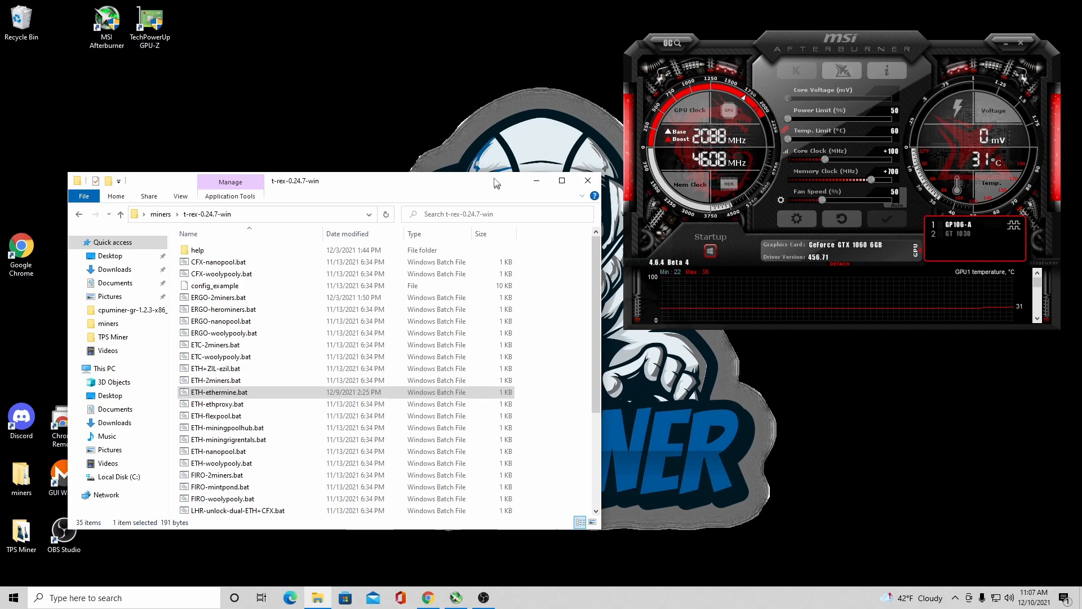
{"action": "left_click", "coordinate": [537, 180]}
{"action": "left_click_drag", "start_coordinate": [793, 39], "coordinate": [410, 79]}
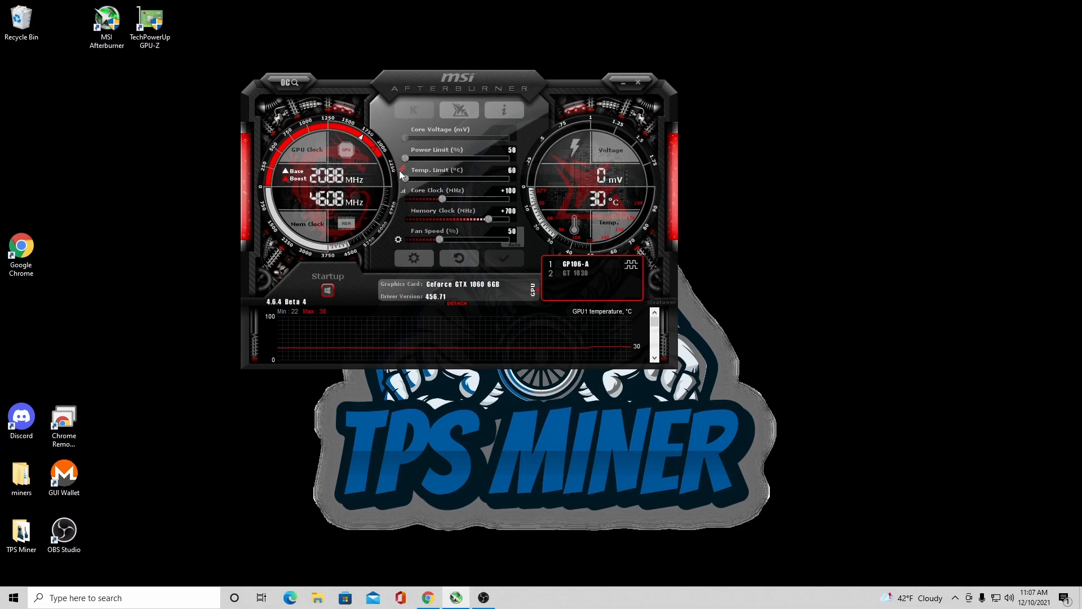
Step: Toggle the temperature limit priority and try adjusting the temperature limit
{"action": "left_click", "coordinate": [404, 172]}
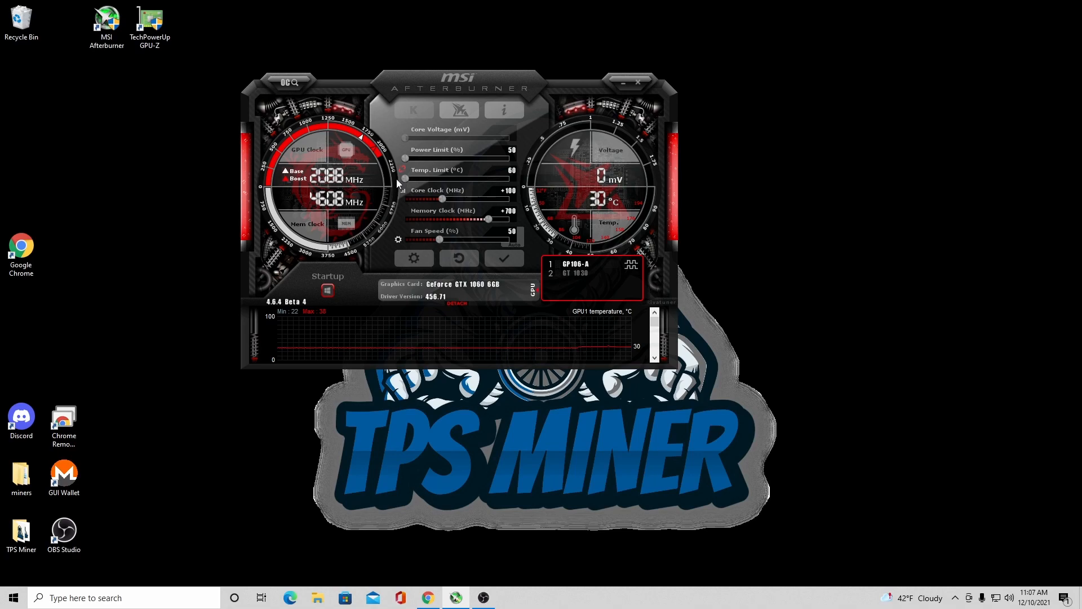
{"action": "left_click_drag", "start_coordinate": [406, 178], "coordinate": [421, 178]}
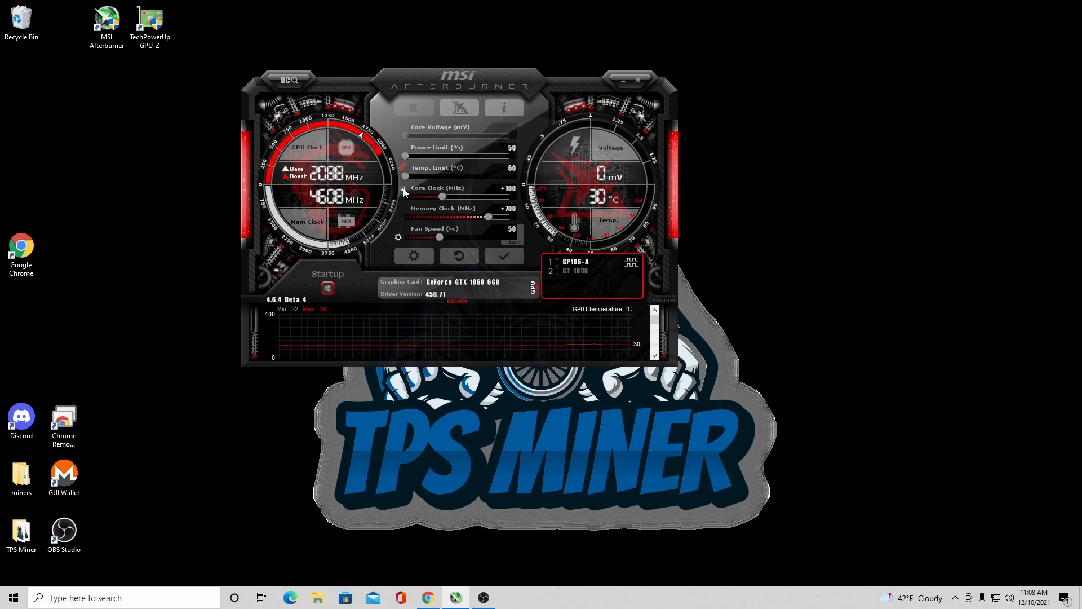
Step: Open the voltage/frequency curve editor, try to lock the curve point at 962 mV, and close the editor
{"action": "left_click", "coordinate": [403, 190]}
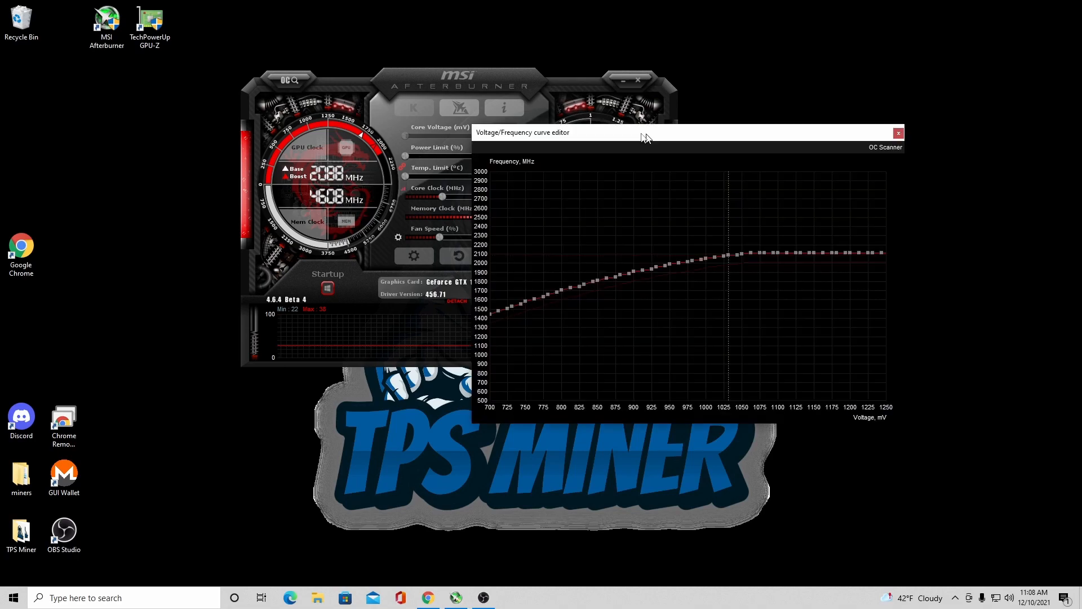
{"action": "left_click_drag", "start_coordinate": [644, 133], "coordinate": [583, 123]}
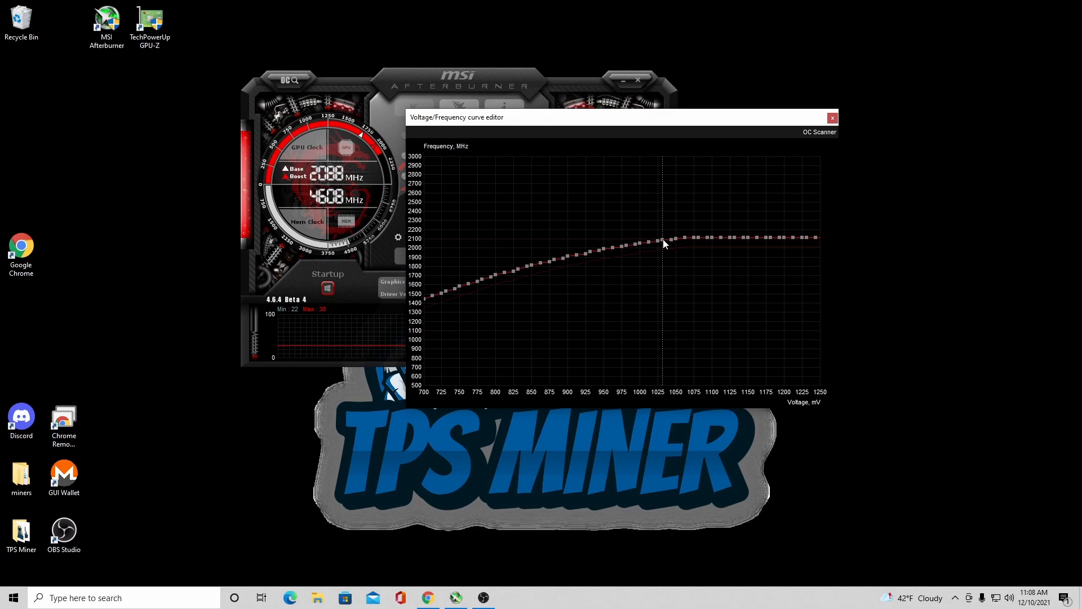
{"action": "mouse_move", "coordinate": [657, 242]}
{"action": "left_click", "coordinate": [613, 248]}
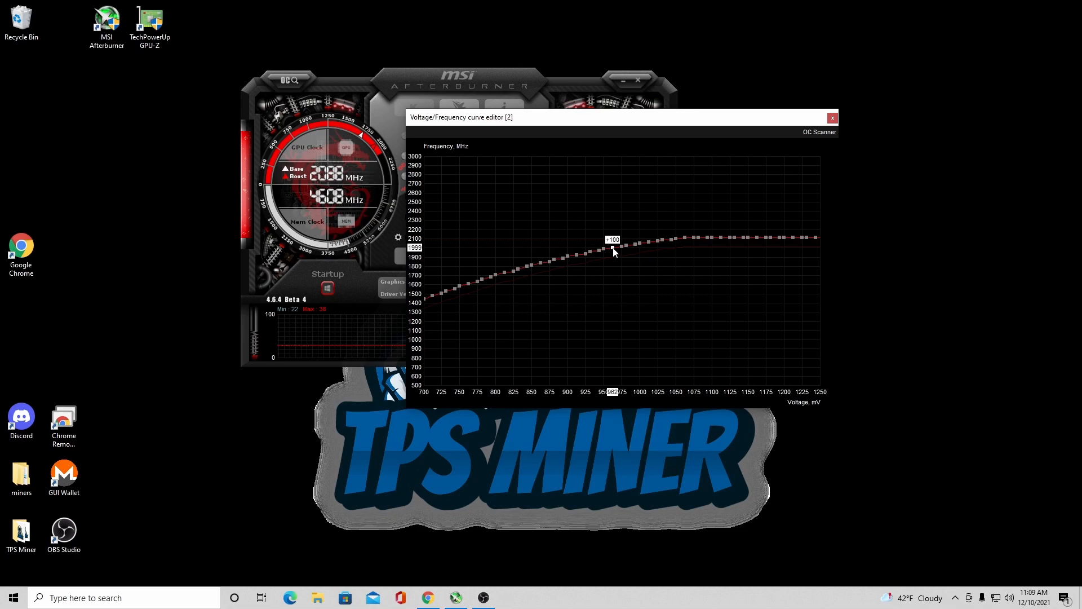
{"action": "key", "text": "l"}
{"action": "key", "text": "ctrl+f"}
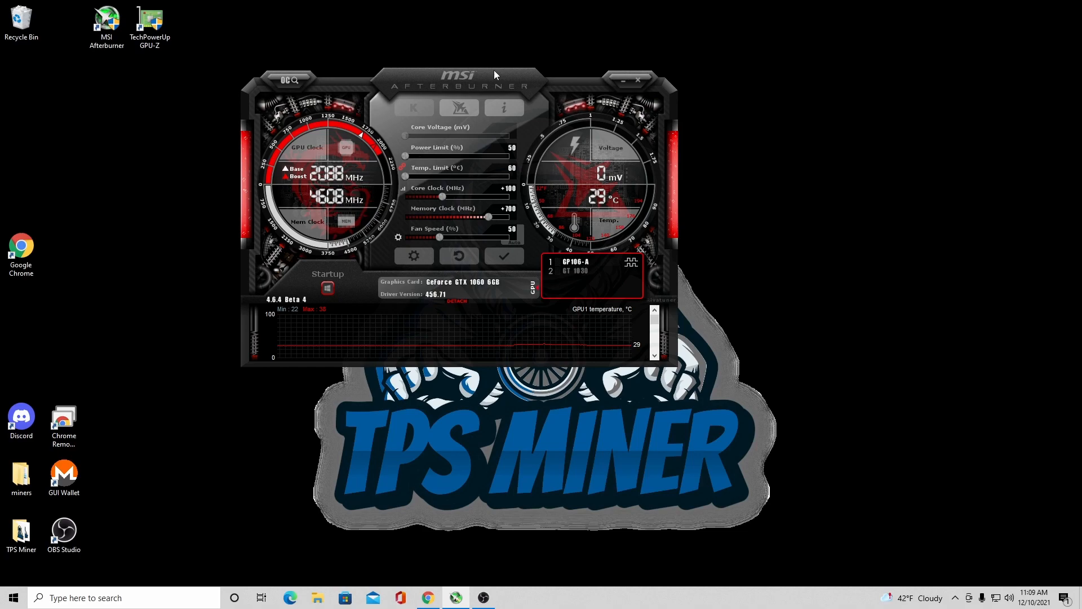
Step: Set the core clock offset of the GTX 1060 to +0 MHz and apply it
{"action": "left_click_drag", "start_coordinate": [495, 75], "coordinate": [493, 106]}
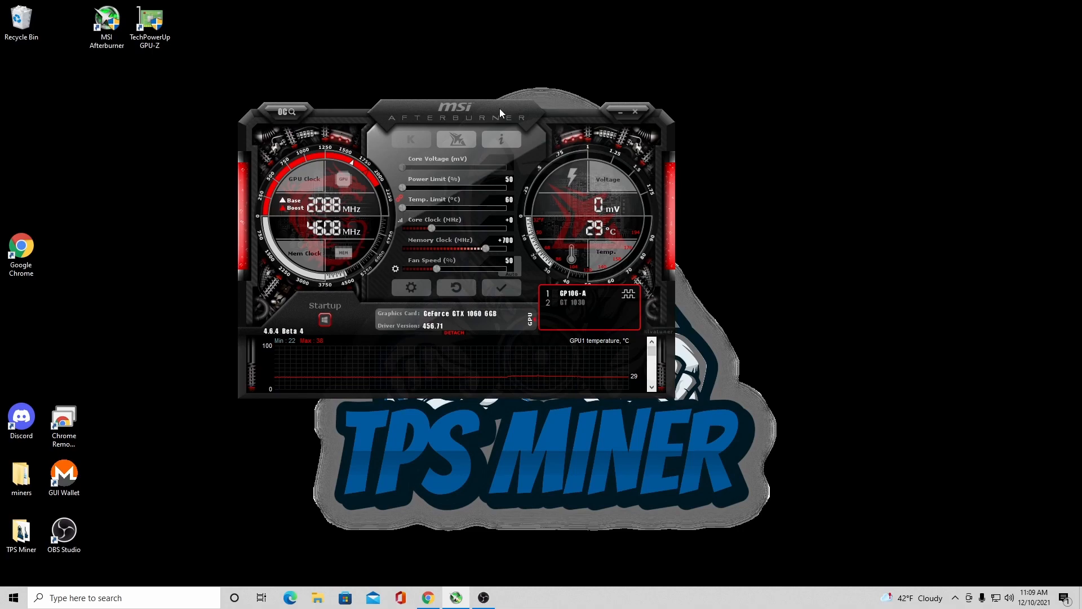
{"action": "left_click_drag", "start_coordinate": [499, 108], "coordinate": [514, 95]}
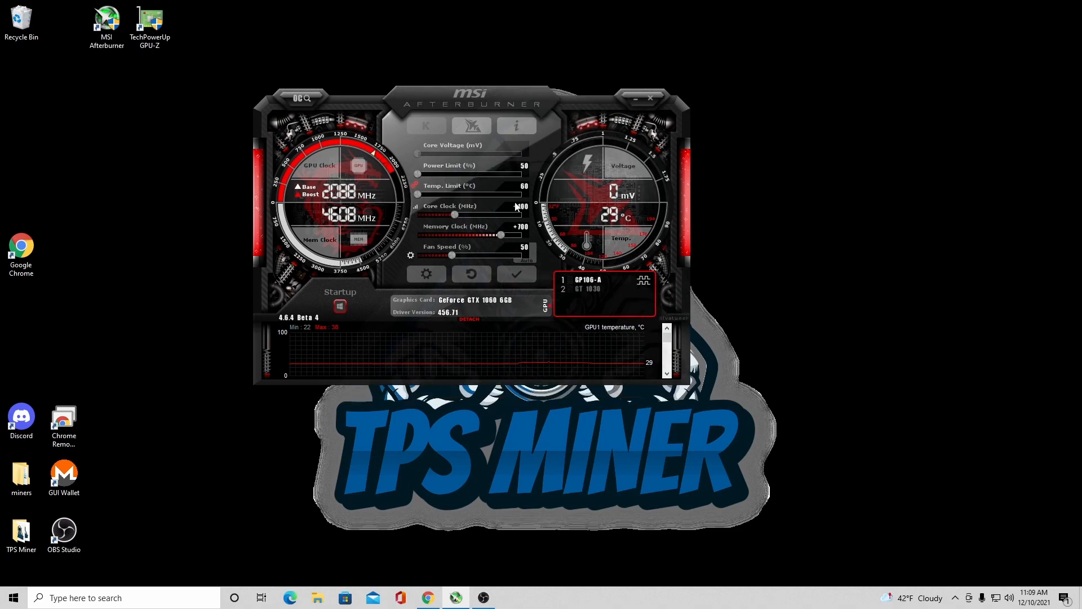
{"action": "left_click", "coordinate": [523, 209]}
Step: Lock the voltage/frequency curve at the 1031 mV, 1999 MHz point, apply it and close the curve editor
{"action": "left_click", "coordinate": [417, 207]}
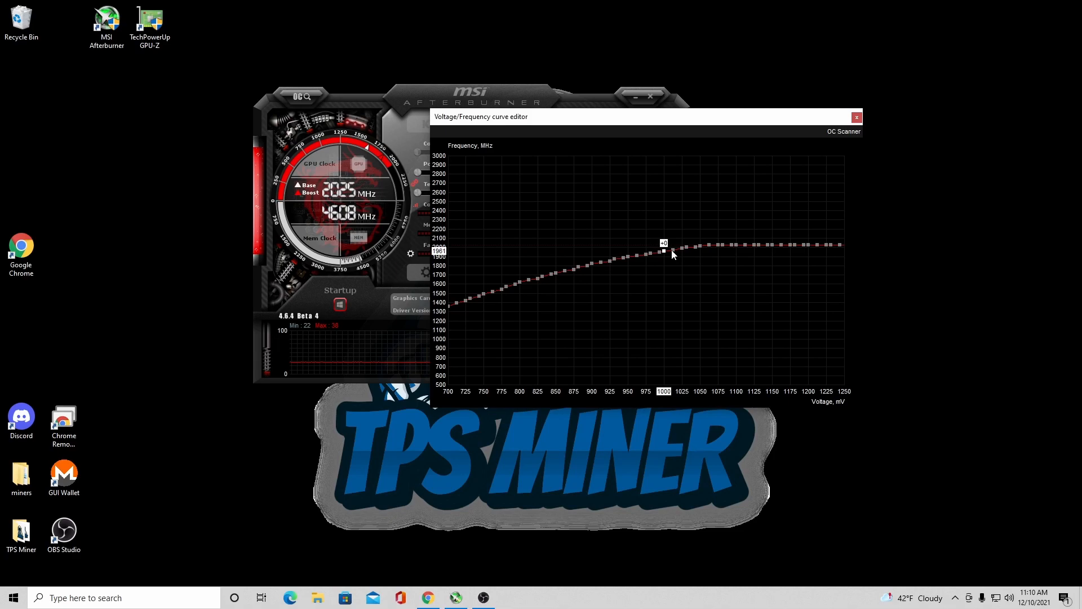
{"action": "key", "text": "ctrl+l"}
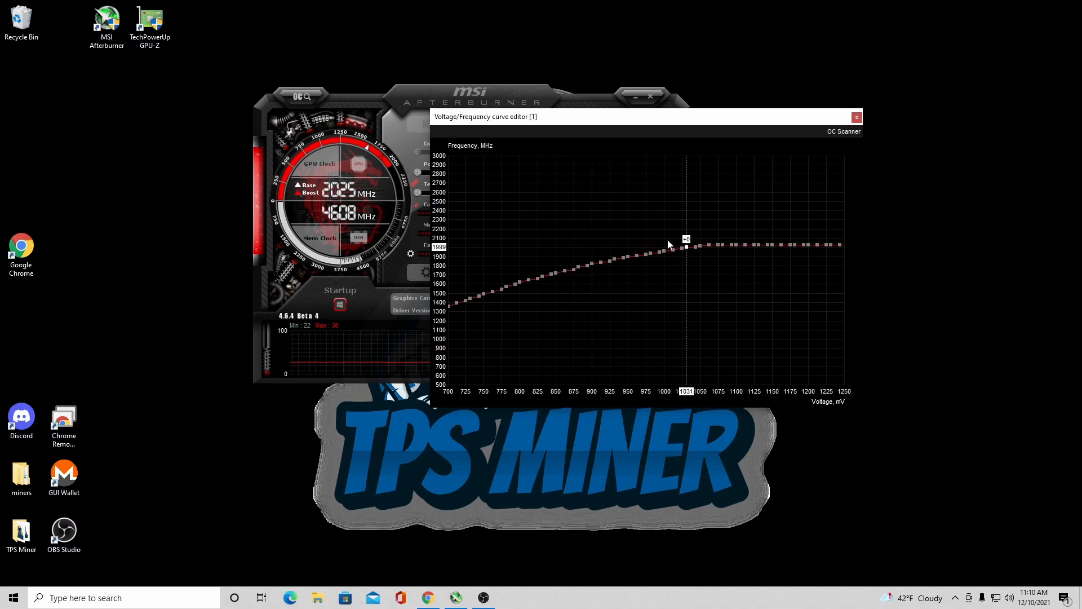
{"action": "left_click", "coordinate": [857, 118]}
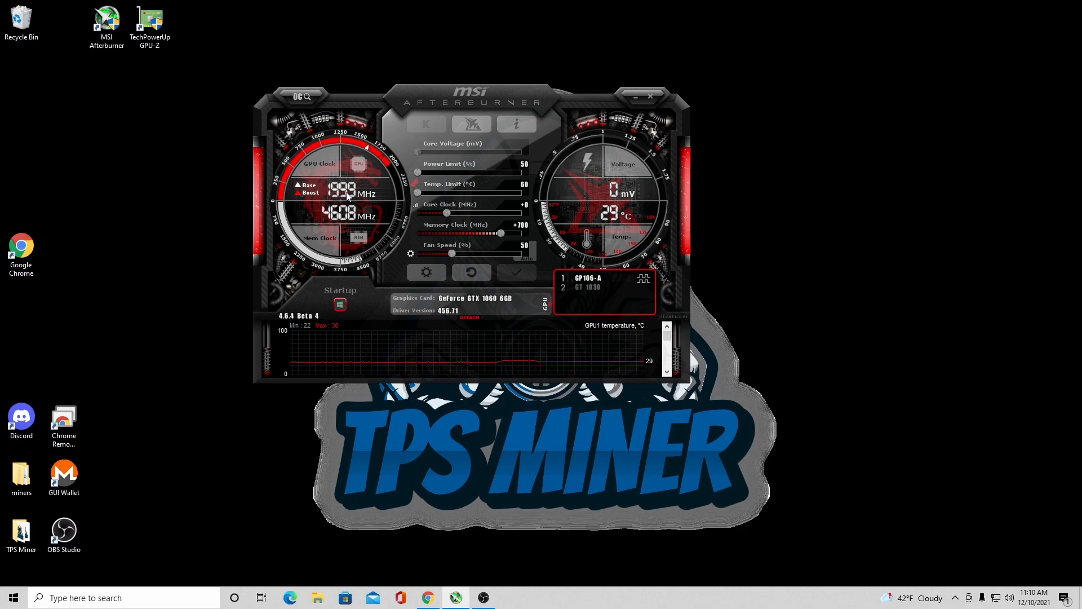
{"action": "left_click_drag", "start_coordinate": [501, 90], "coordinate": [493, 89]}
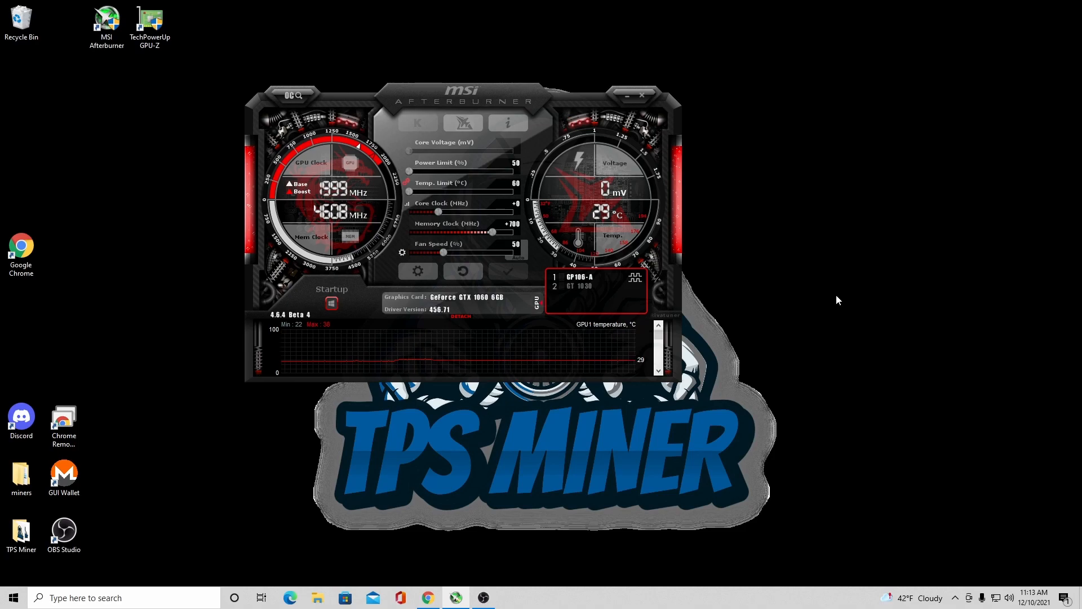
{"action": "left_click_drag", "start_coordinate": [510, 91], "coordinate": [490, 97]}
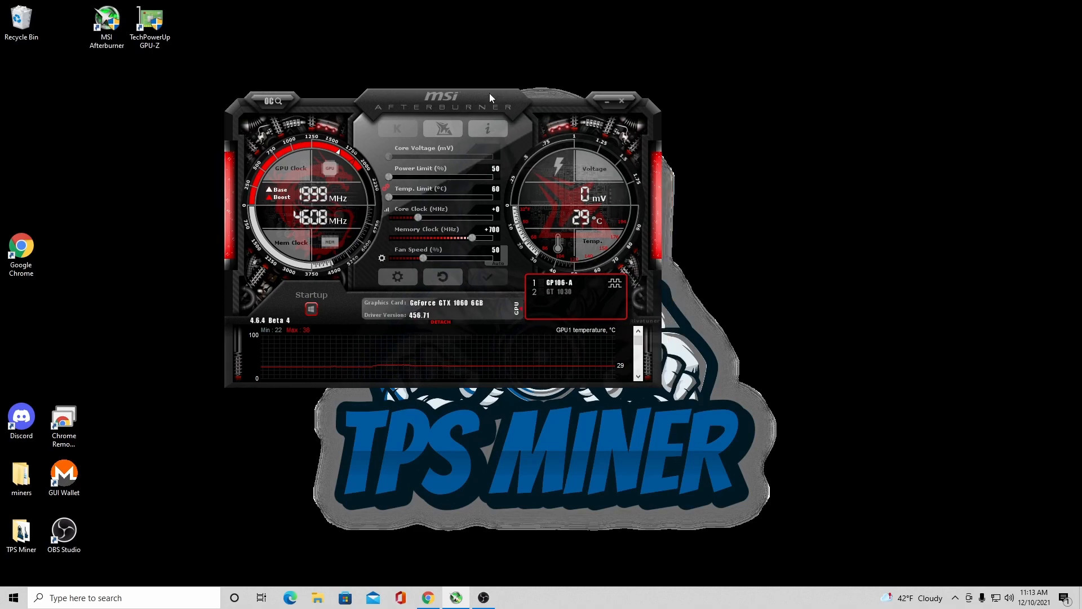